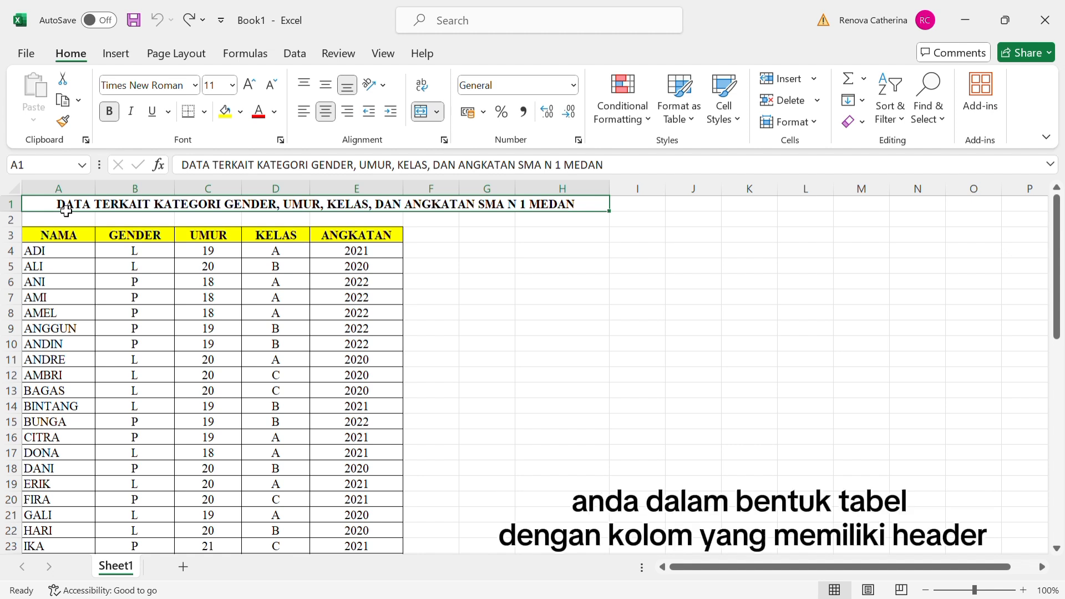
# Insert a PivotTable on a new worksheet from the student data A3:E57, including its header row
pyautogui.press('Down')
pyautogui.press('Down')
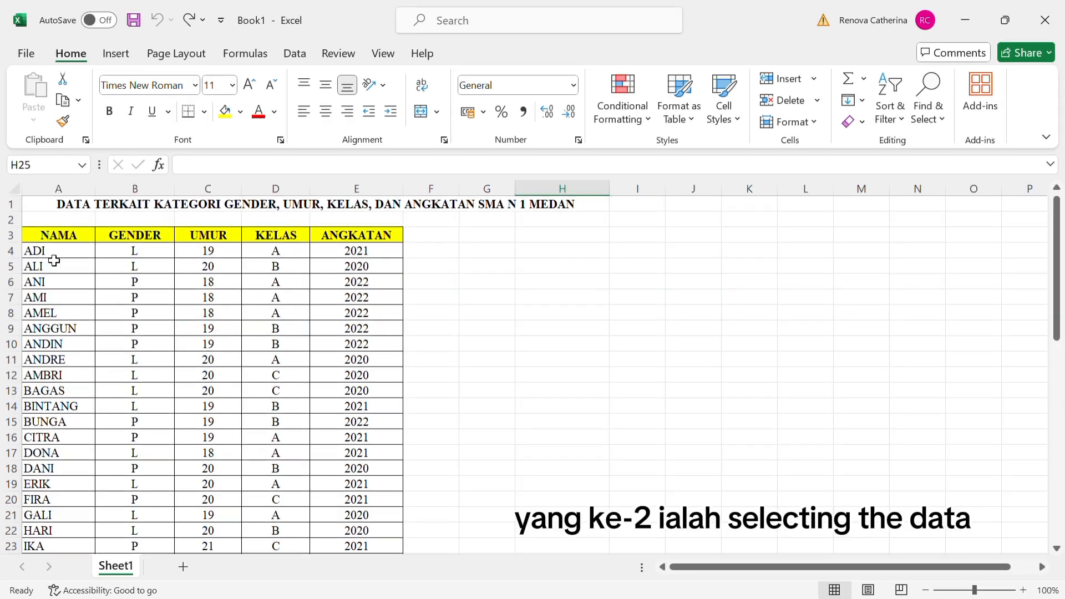
pyautogui.click(55, 238)
pyautogui.hotkey('shift', 'Right')
pyautogui.hotkey('shift', 'Right')
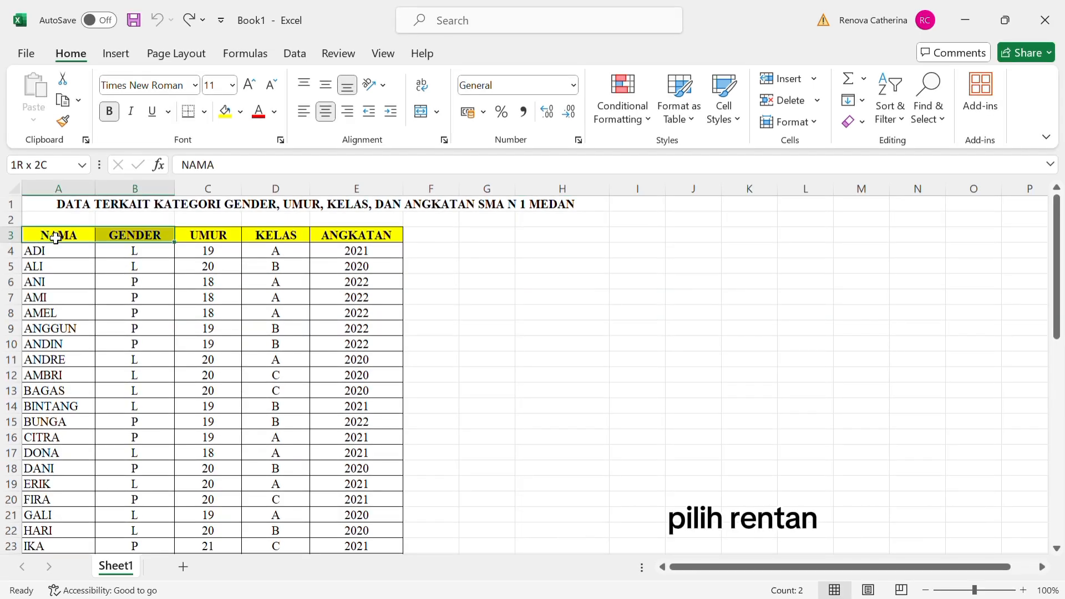
pyautogui.hotkey('shift', 'Right')
pyautogui.hotkey('shift', 'Right')
pyautogui.hotkey('shift', 'Down')
pyautogui.hotkey('shift', 'Down')
pyautogui.hotkey('shift', 'Down')
pyautogui.hotkey('shift', 'Down')
pyautogui.hotkey('shift', 'Down')
pyautogui.hotkey('shift', 'Down')
pyautogui.hotkey('shift', 'Down')
pyautogui.hotkey('shift', 'Down')
pyautogui.hotkey('shift', 'Down')
pyautogui.hotkey('shift', 'Down')
pyautogui.hotkey('shift', 'Down')
pyautogui.hotkey('shift', 'Down')
pyautogui.hotkey('shift', 'Down')
pyautogui.hotkey('shift', 'Down')
pyautogui.hotkey('shift', 'Down')
pyautogui.hotkey('shift', 'Down')
pyautogui.hotkey('shift', 'Down')
pyautogui.hotkey('shift', 'Down')
pyautogui.hotkey('shift', 'Down')
pyautogui.hotkey('shift', 'Down')
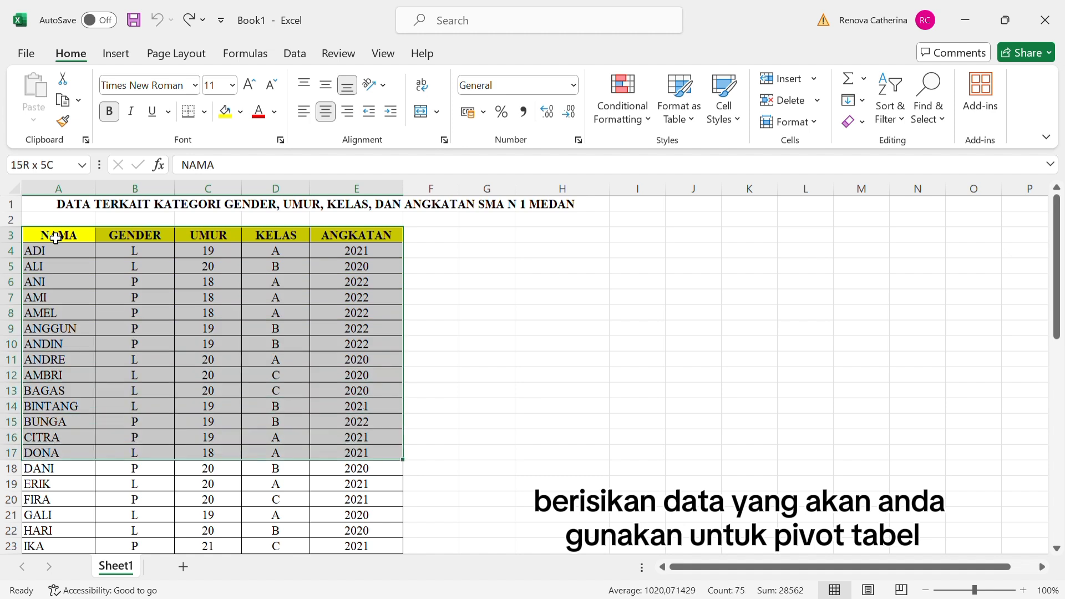
pyautogui.hotkey('shift', 'Down')
pyautogui.hotkey('shift', 'Down')
pyautogui.hotkey('shift', 'Down')
pyautogui.hotkey('shift', 'Down')
pyautogui.hotkey('shift', 'Down')
pyautogui.hotkey('shift', 'Down')
pyautogui.hotkey('shift', 'Down')
pyautogui.hotkey('shift', 'Down')
pyautogui.hotkey('shift', 'Down')
pyautogui.hotkey('shift', 'Down')
pyautogui.hotkey('shift', 'Down')
pyautogui.hotkey('shift', 'Down')
pyautogui.hotkey('shift', 'Down')
pyautogui.hotkey('shift', 'Down')
pyautogui.hotkey('shift', 'Down')
pyautogui.hotkey('shift', 'Down')
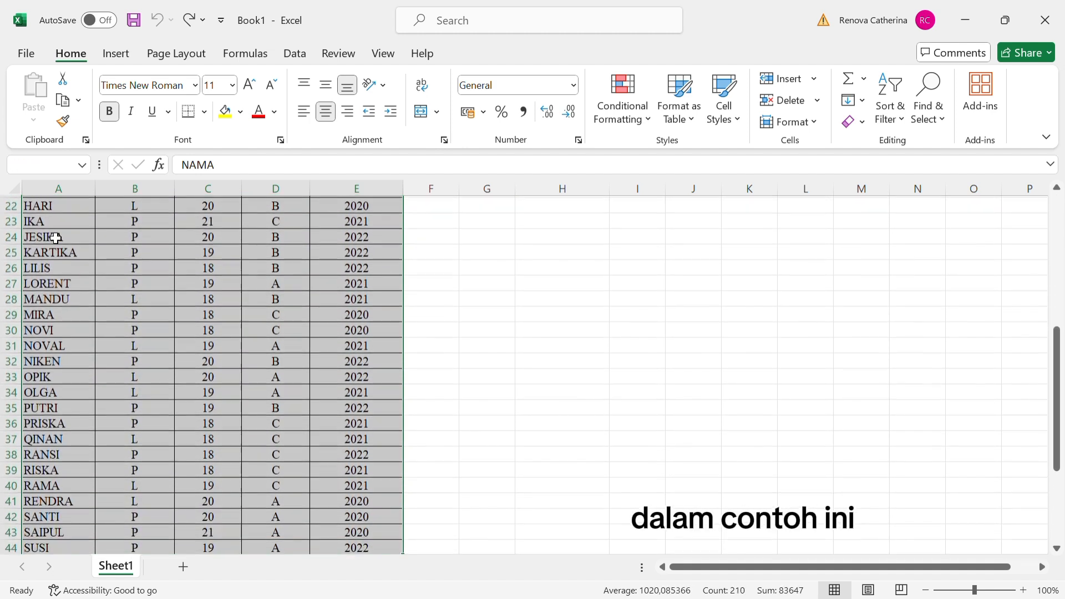
pyautogui.hotkey('shift', 'Down')
pyautogui.hotkey('shift', 'Down')
pyautogui.hotkey('shift', 'Down')
pyautogui.hotkey('shift', 'Down')
pyautogui.hotkey('shift', 'Down')
pyautogui.hotkey('shift', 'Down')
pyautogui.hotkey('shift', 'Down')
pyautogui.hotkey('shift', 'Down')
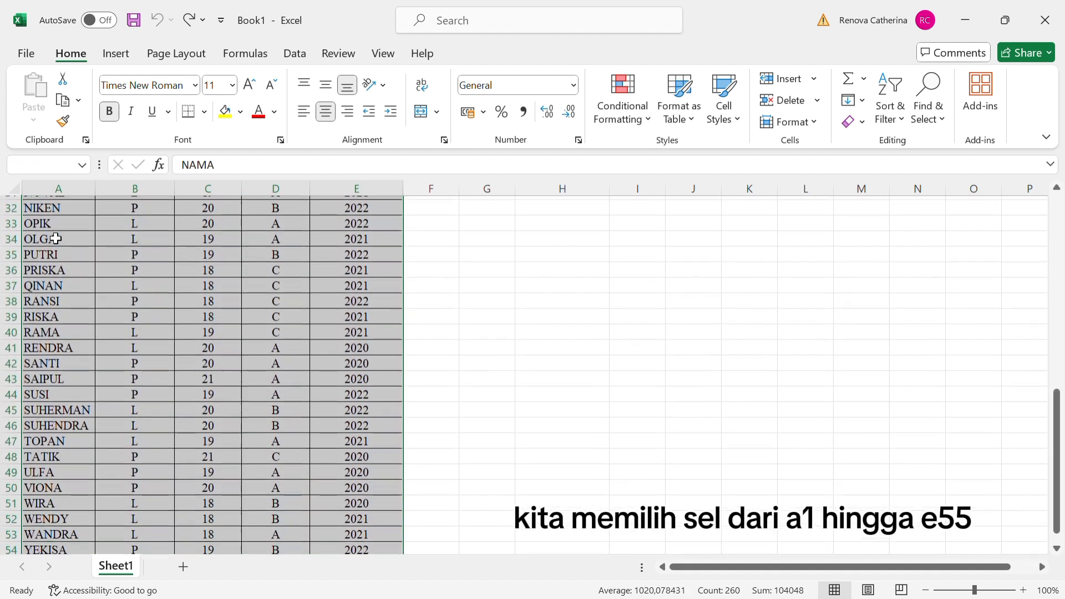
pyautogui.scroll(-2, 55, 238)
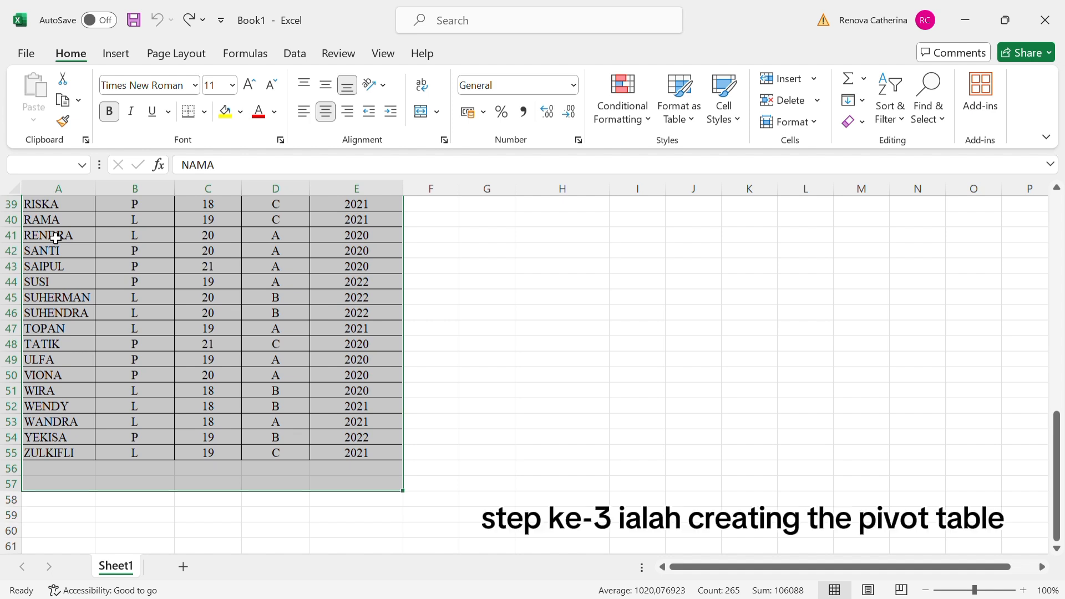
pyautogui.click(117, 54)
pyautogui.click(35, 95)
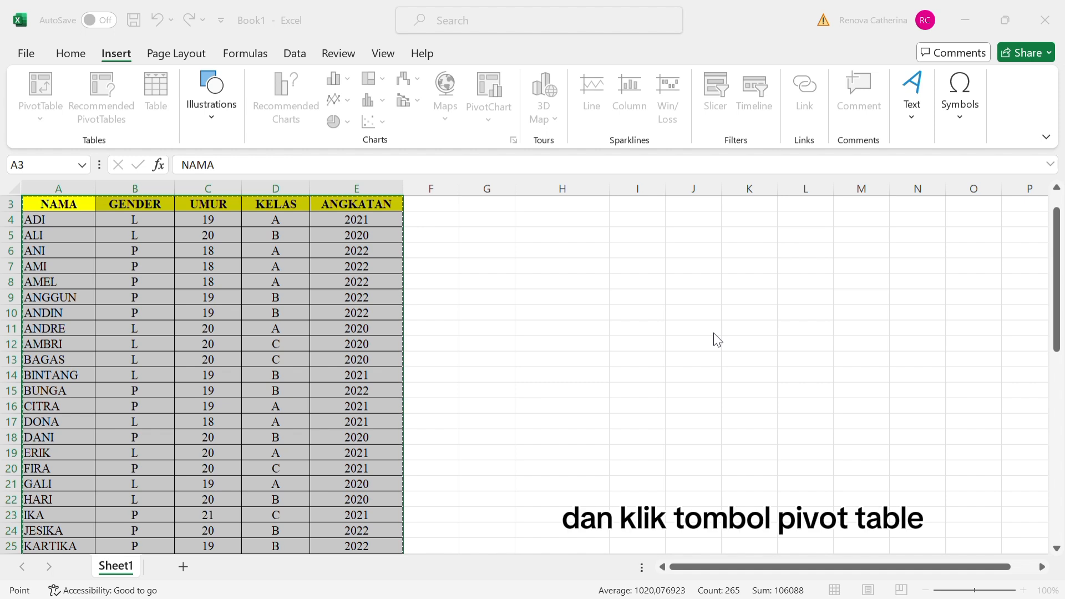
pyautogui.press('Return')
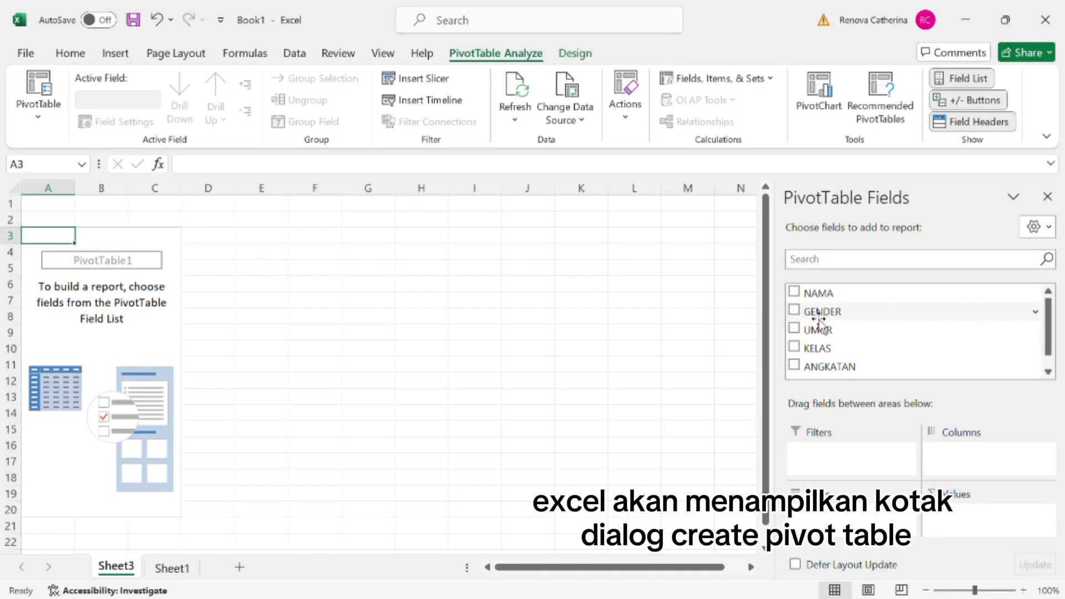
# Build the PivotTable with GENDER in Rows and a count of NAMA in Values, and add the KELAS field
pyautogui.click(793, 293)
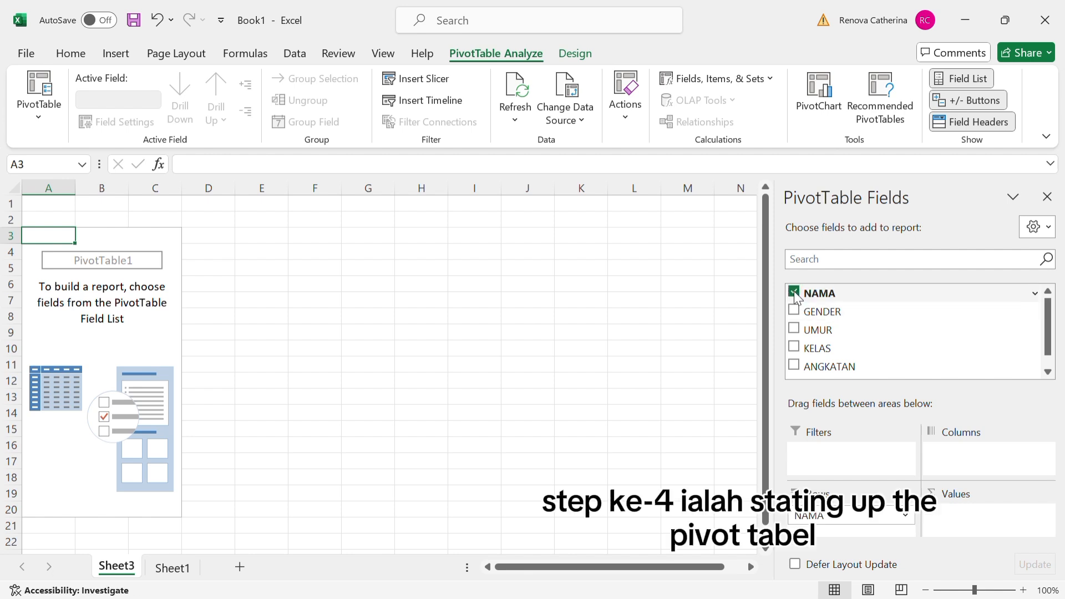
pyautogui.click(794, 310)
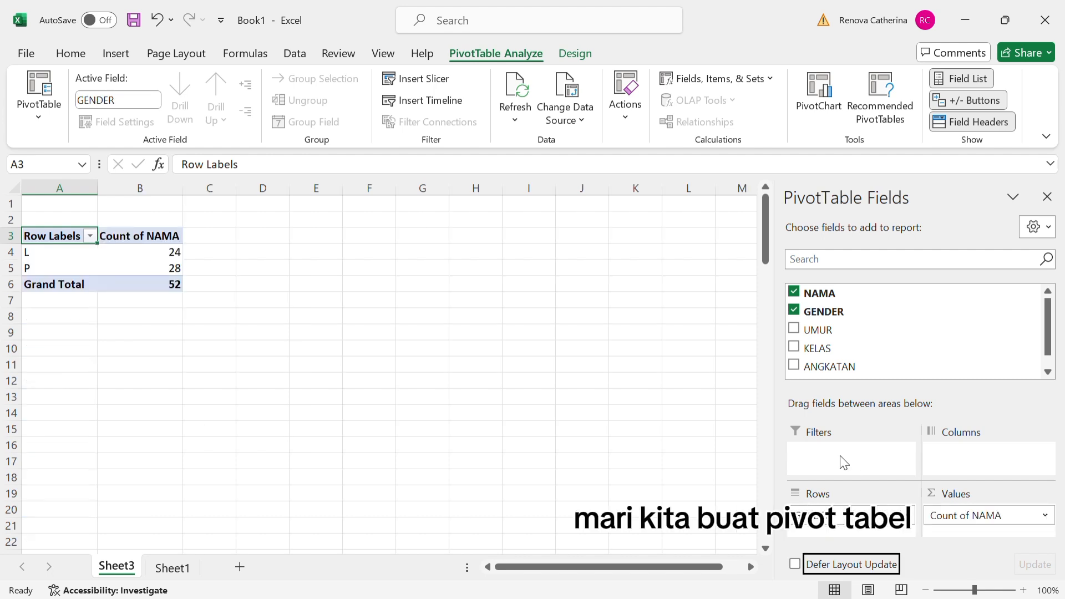
pyautogui.click(801, 337)
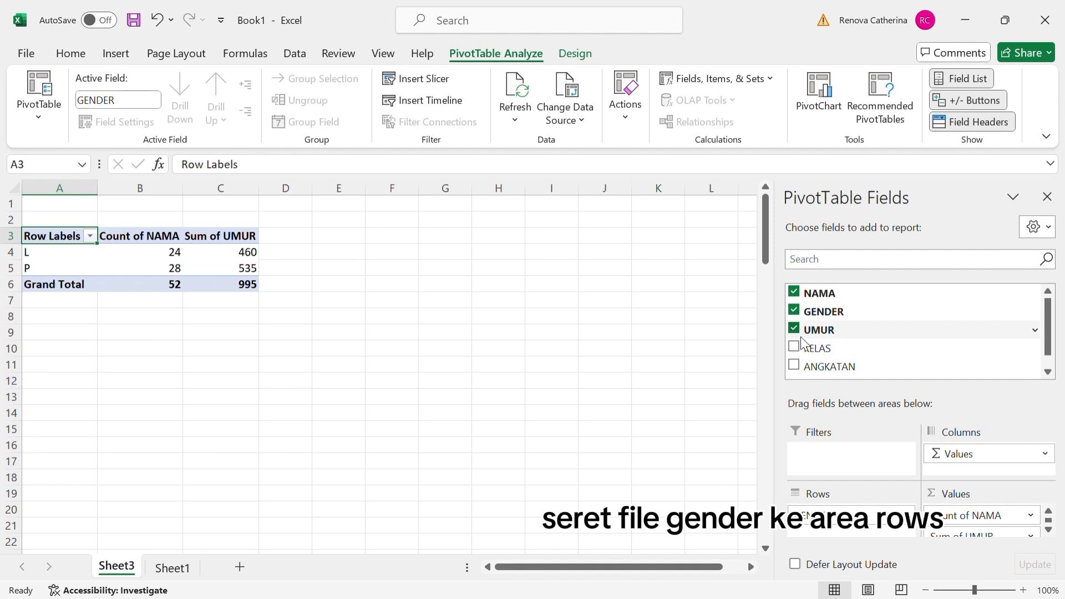
pyautogui.click(800, 337)
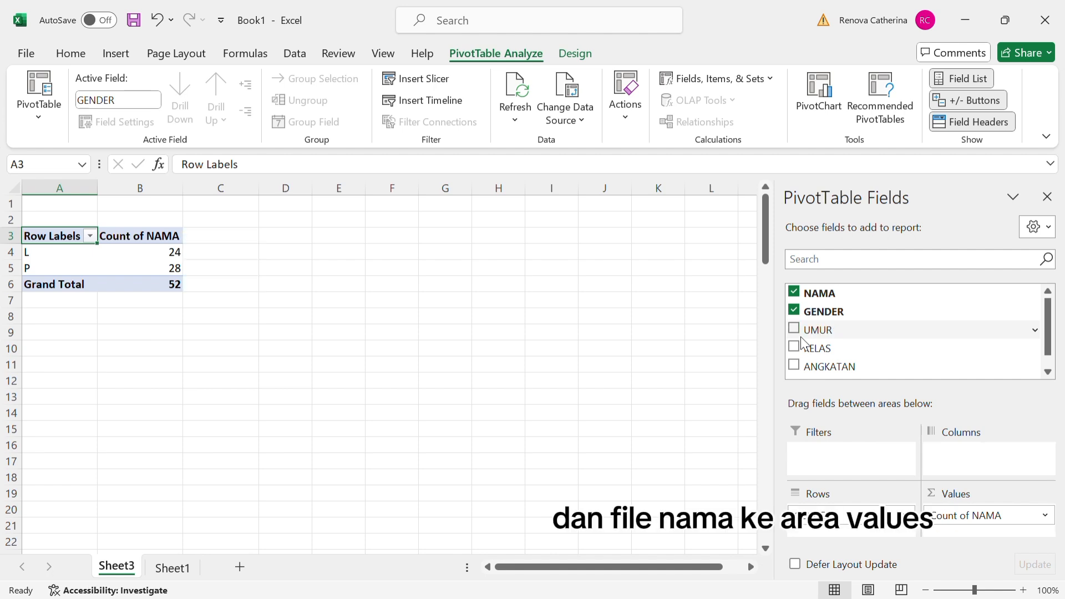
pyautogui.click(794, 349)
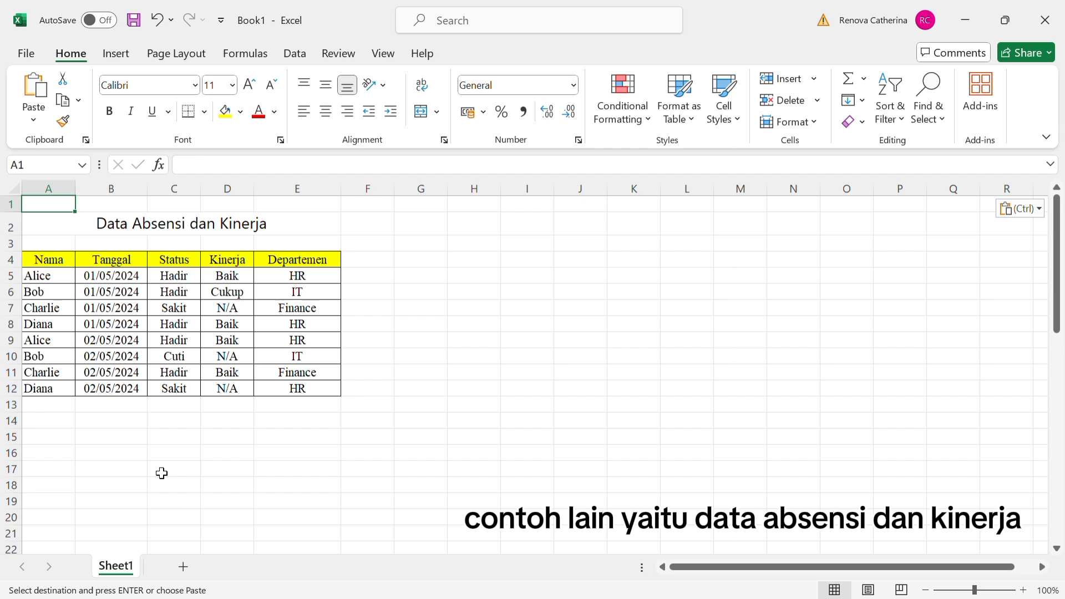
# Insert a PivotTable on a new worksheet from the attendance and performance data A4:E12, with Nama and Departemen in Rows
pyautogui.click(44, 268)
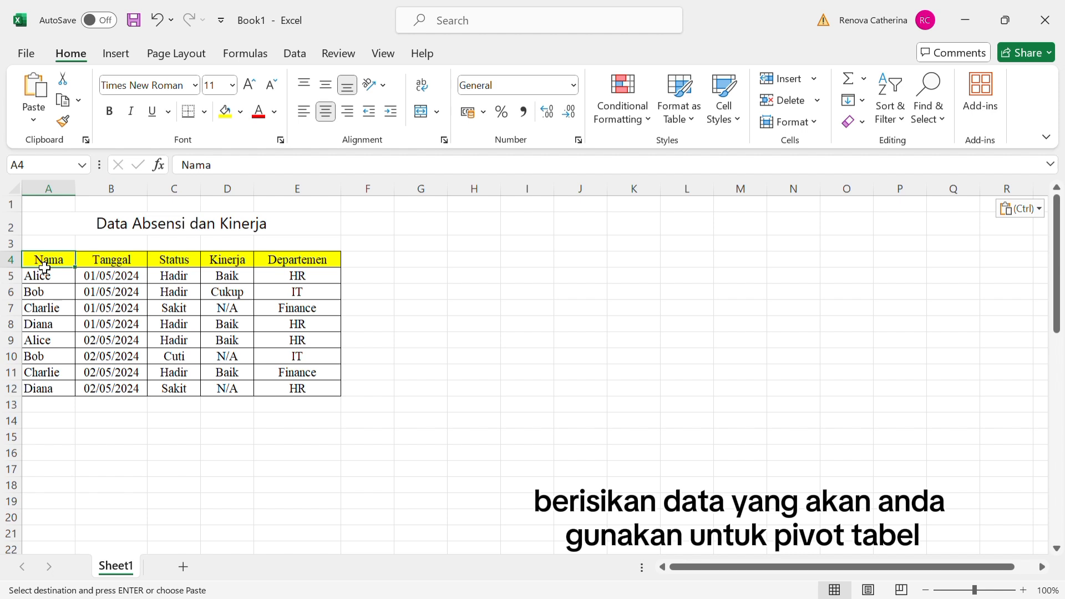
pyautogui.hotkey('shift', 'Down')
pyautogui.hotkey('shift', 'Down')
pyautogui.hotkey('shift', 'Down')
pyautogui.hotkey('shift', 'Down')
pyautogui.hotkey('shift', 'Down')
pyautogui.hotkey('shift', 'Right')
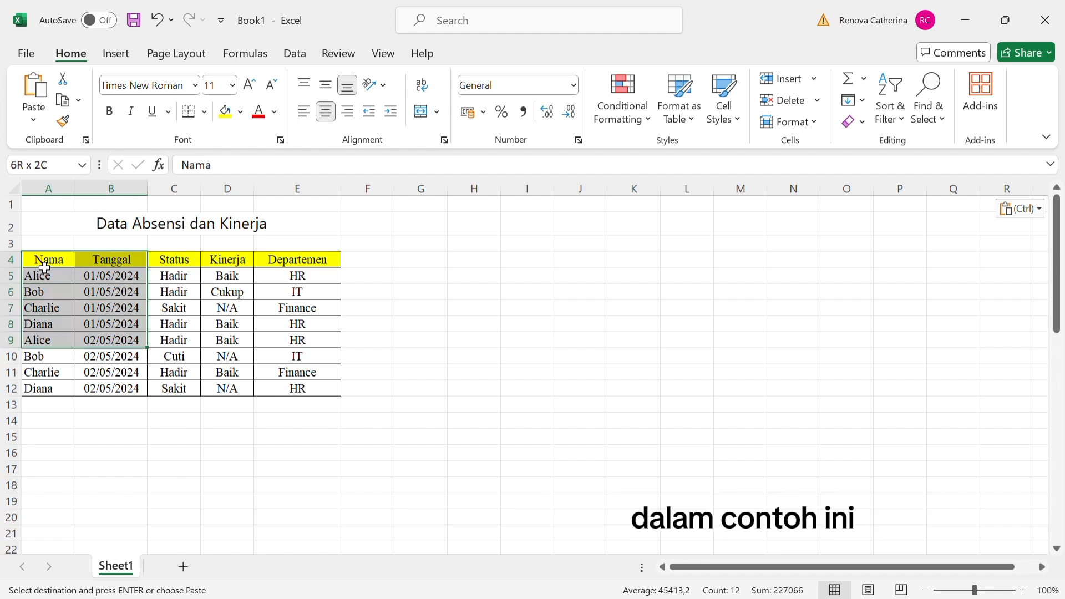
pyautogui.hotkey('shift', 'Right')
pyautogui.hotkey('shift', 'Right')
pyautogui.hotkey('shift', 'Right')
pyautogui.hotkey('shift', 'Down')
pyautogui.hotkey('shift', 'Down')
pyautogui.hotkey('shift', 'Down')
pyautogui.hotkey('shift', 'Down')
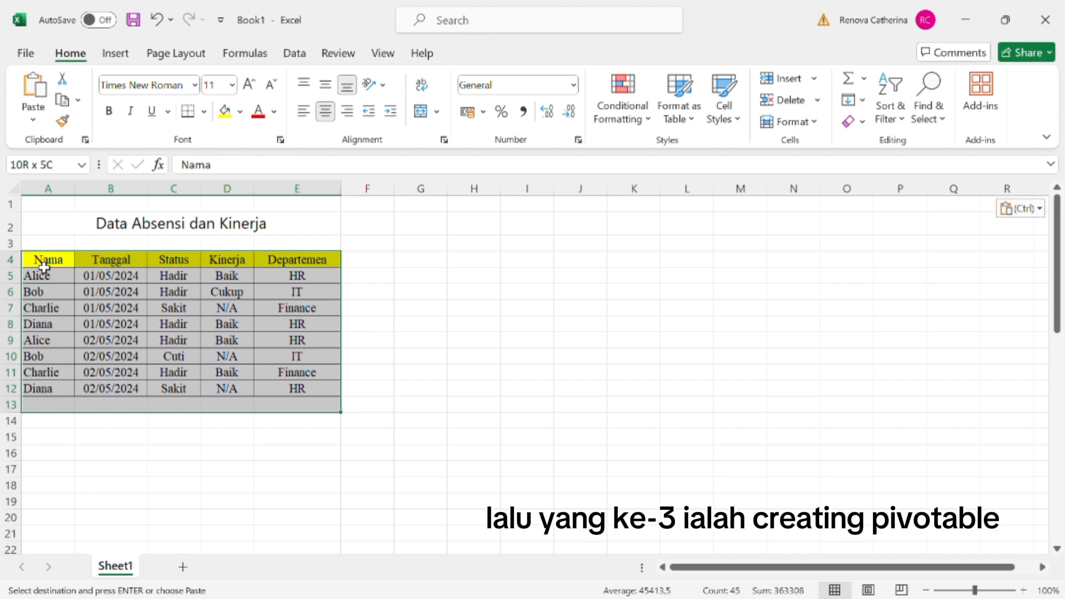
pyautogui.hotkey('shift', 'Up')
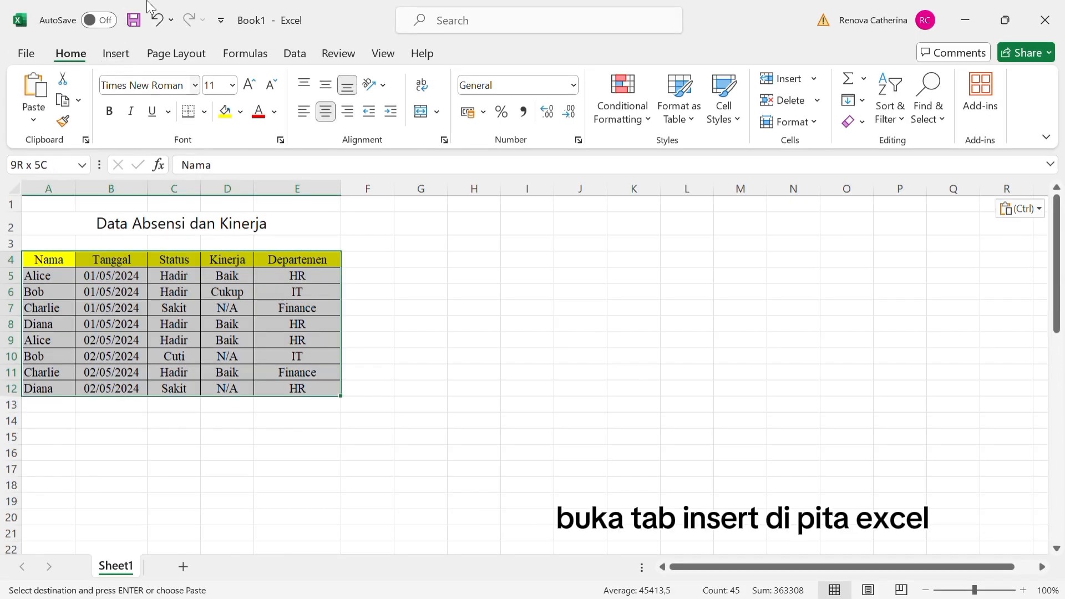
pyautogui.click(115, 54)
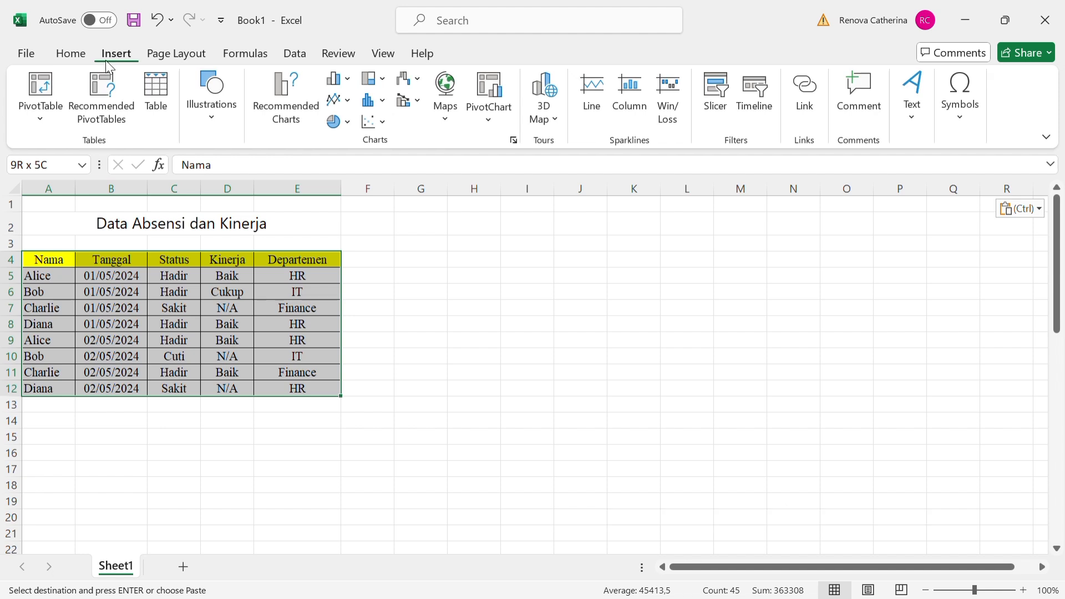
pyautogui.click(45, 107)
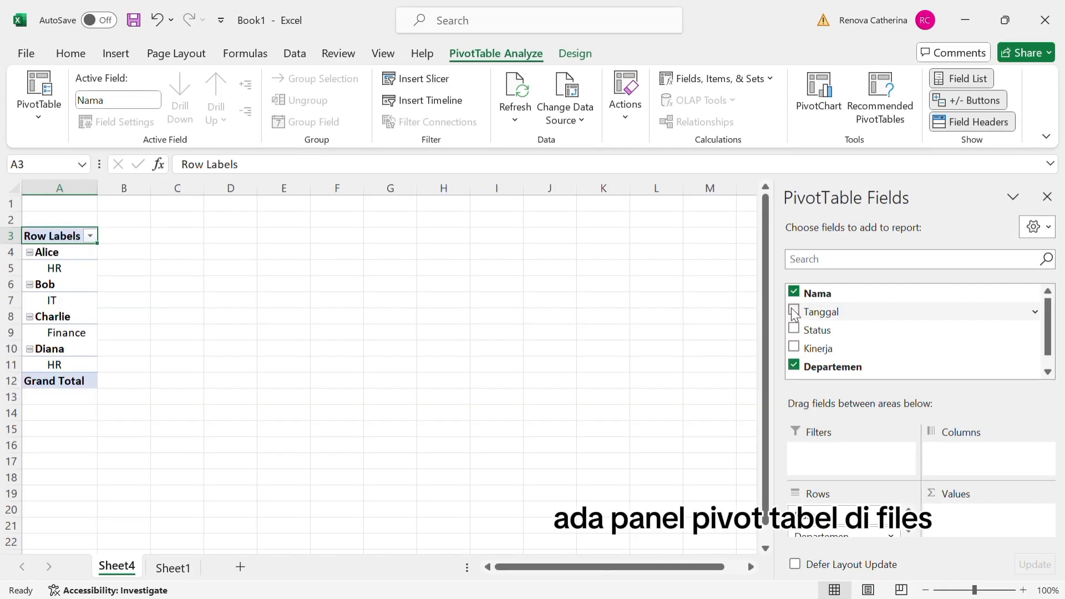
# Add the Tanggal and Status fields to the PivotTable and move both from Rows to Columns
pyautogui.click(793, 310)
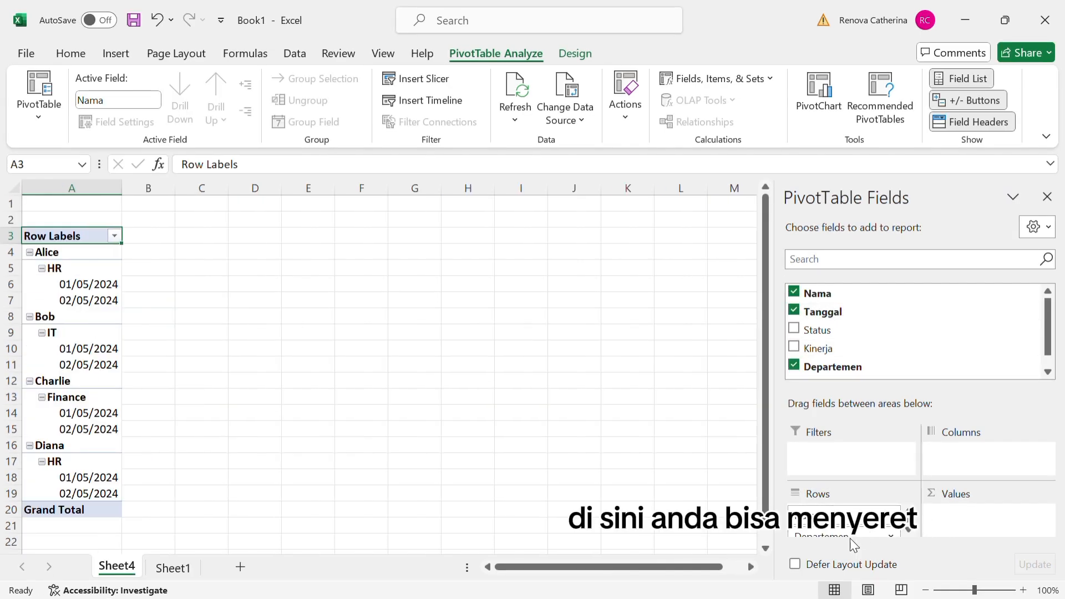
pyautogui.click(907, 530)
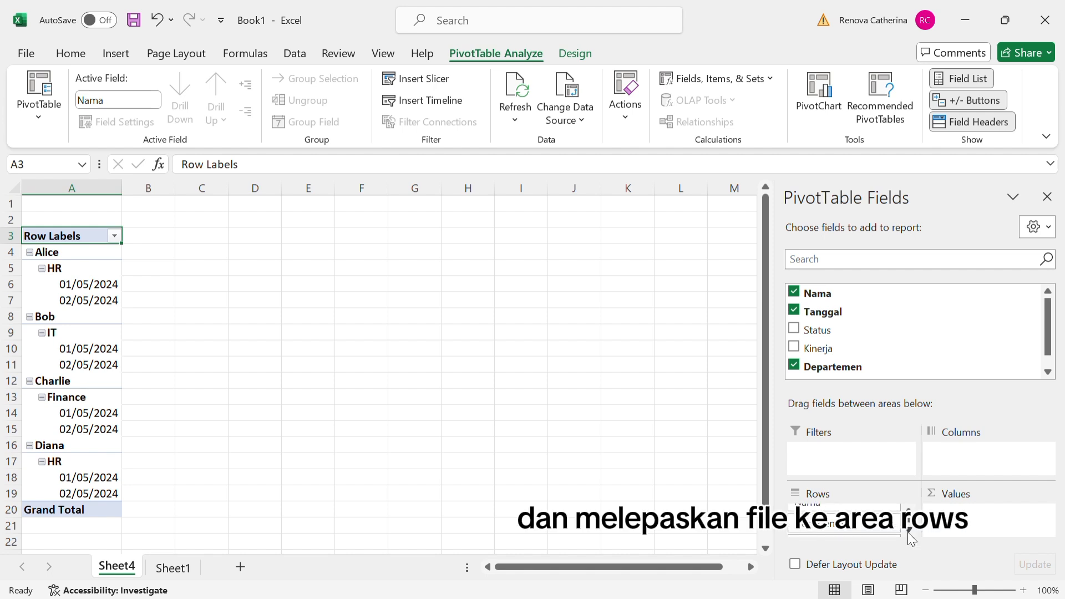
pyautogui.moveTo(863, 546); pyautogui.dragTo(976, 455)
pyautogui.click(793, 327)
pyautogui.click(908, 529)
pyautogui.moveTo(878, 542); pyautogui.dragTo(981, 466)
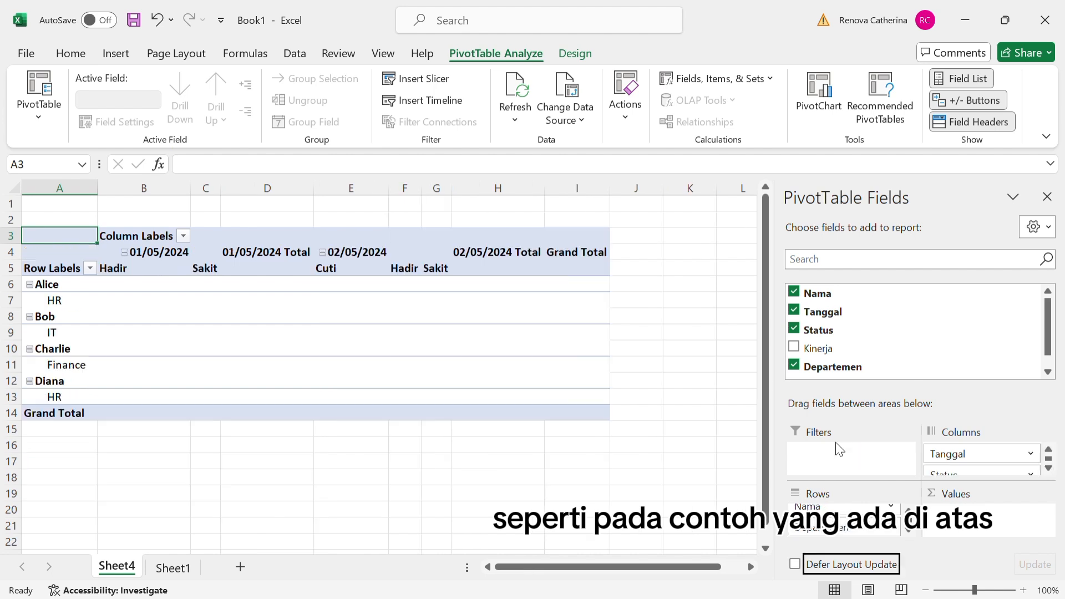
# Add the Kinerja field to the PivotTable and move it from Rows to Values as a count
pyautogui.click(793, 347)
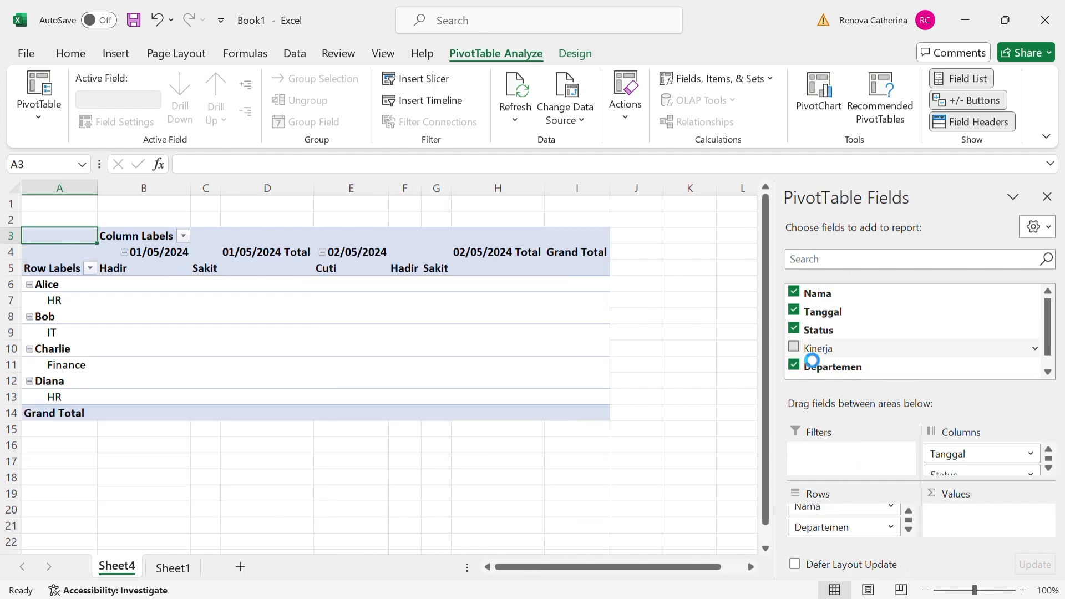
pyautogui.click(908, 530)
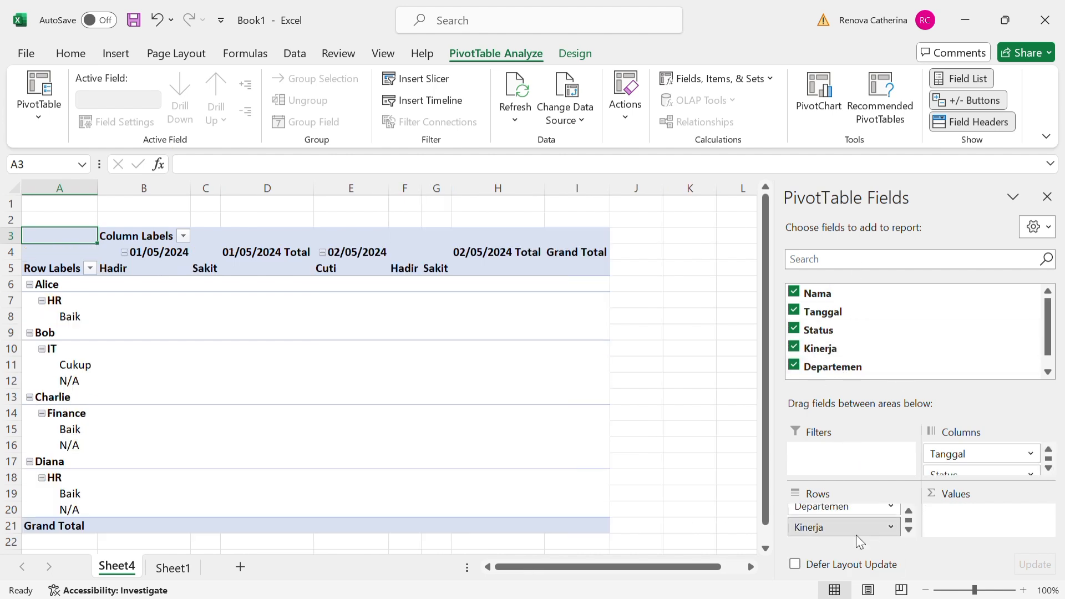
pyautogui.moveTo(843, 527); pyautogui.dragTo(987, 518)
pyautogui.click(590, 445)
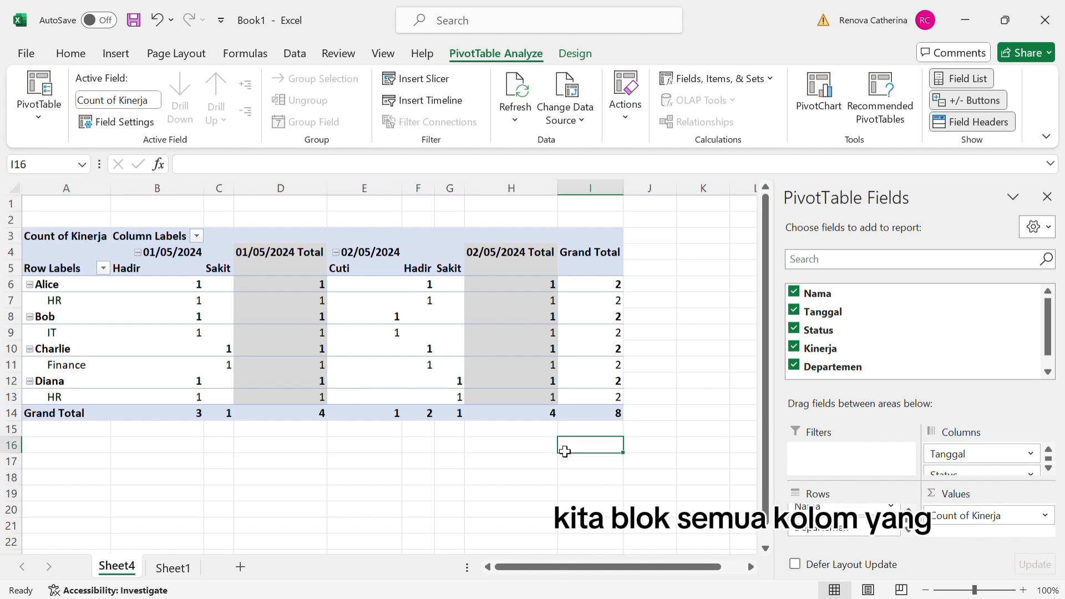
# Center the contents of the whole PivotTable, A3:I14, and close the PivotTable field list
pyautogui.click(66, 242)
pyautogui.hotkey('shift', 'Down')
pyautogui.hotkey('shift', 'Down')
pyautogui.hotkey('shift', 'Down')
pyautogui.hotkey('shift', 'Down')
pyautogui.hotkey('shift', 'Down')
pyautogui.hotkey('shift', 'Down')
pyautogui.hotkey('shift', 'Down')
pyautogui.hotkey('shift', 'Down')
pyautogui.hotkey('shift', 'Down')
pyautogui.hotkey('shift', 'Down')
pyautogui.hotkey('shift', 'Down')
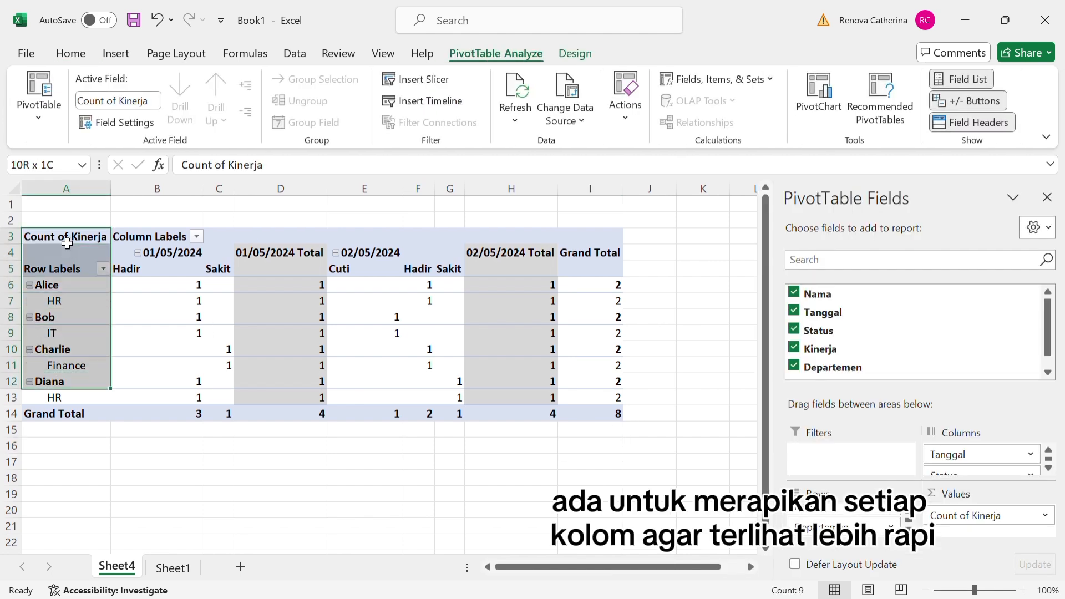
pyautogui.hotkey('shift', 'Right')
pyautogui.hotkey('shift', 'Right')
pyautogui.hotkey('shift', 'Right')
pyautogui.hotkey('shift', 'Right')
pyautogui.hotkey('shift', 'Right')
pyautogui.hotkey('shift', 'Right')
pyautogui.hotkey('shift', 'Right')
pyautogui.hotkey('shift', 'Right')
pyautogui.click(70, 53)
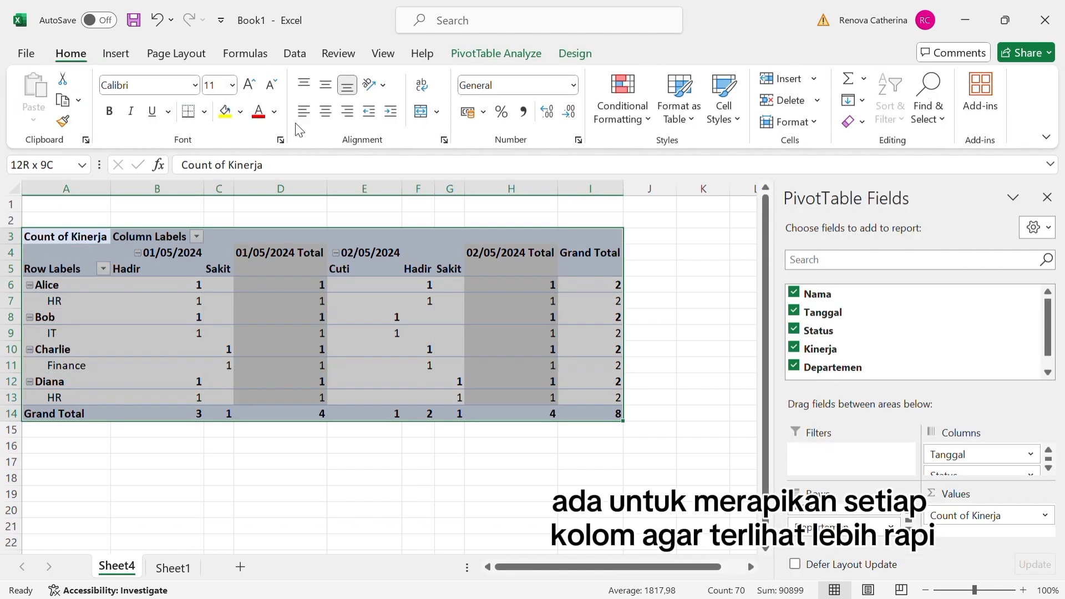
pyautogui.click(325, 111)
pyautogui.click(1047, 198)
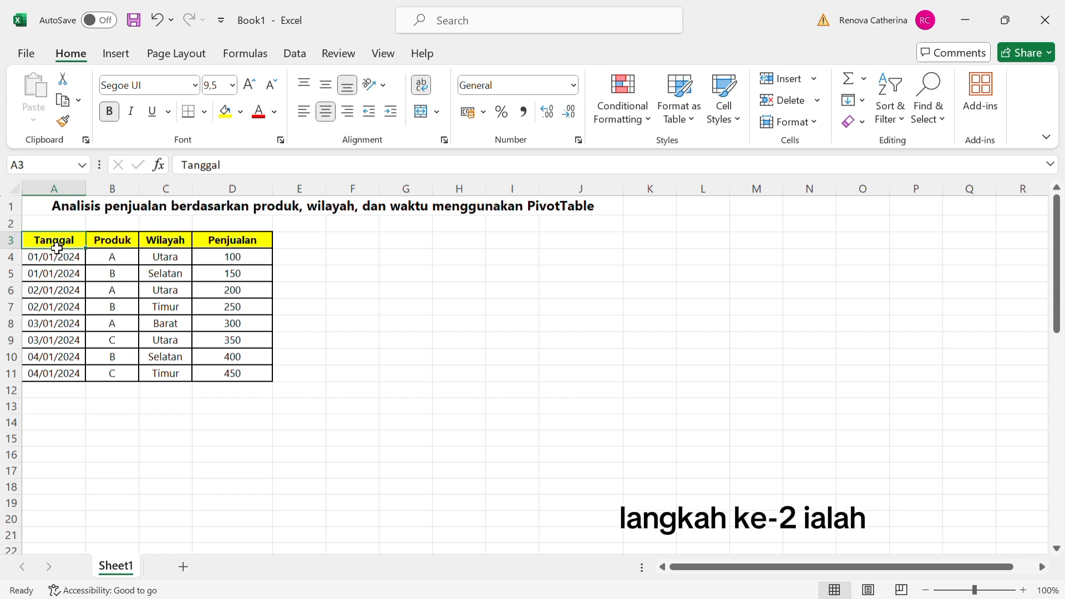
# Insert a PivotTable on a new worksheet from the sales data A3:D11, including its header row
pyautogui.moveTo(57, 247); pyautogui.dragTo(227, 381)
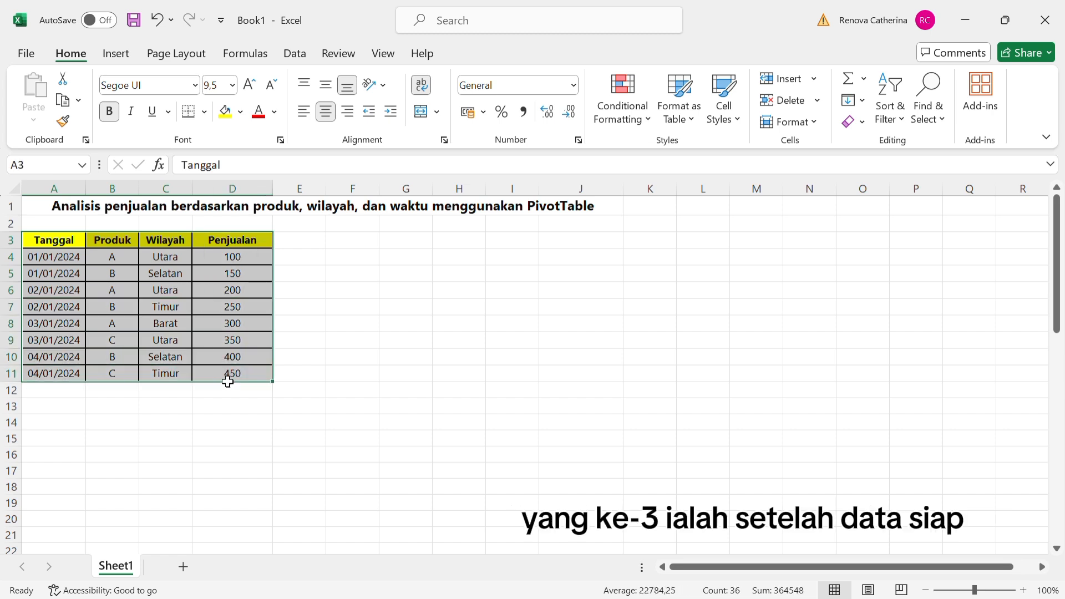
pyautogui.click(116, 54)
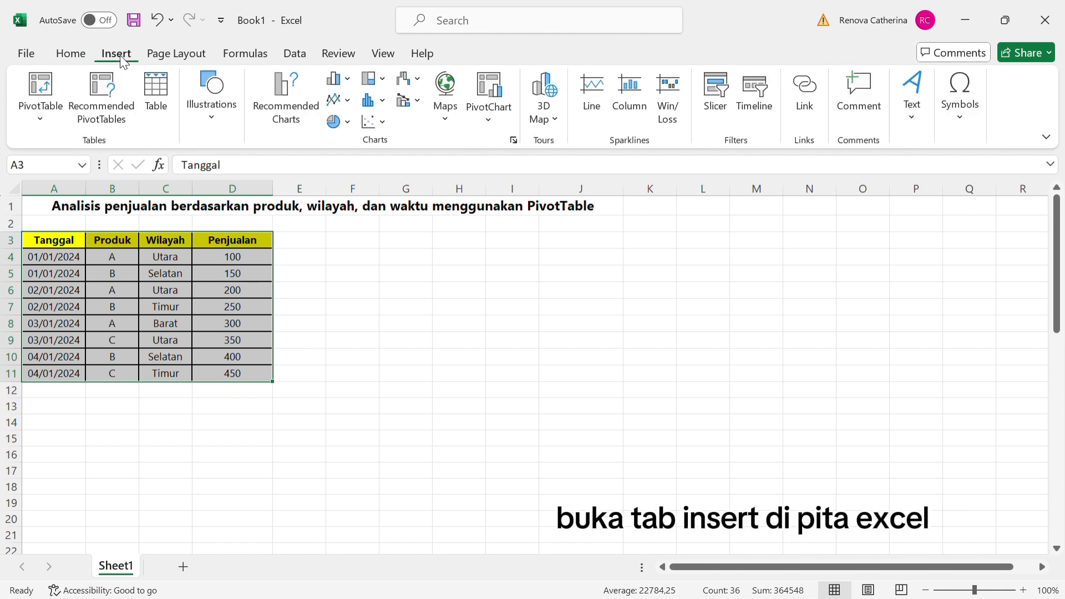
pyautogui.click(39, 103)
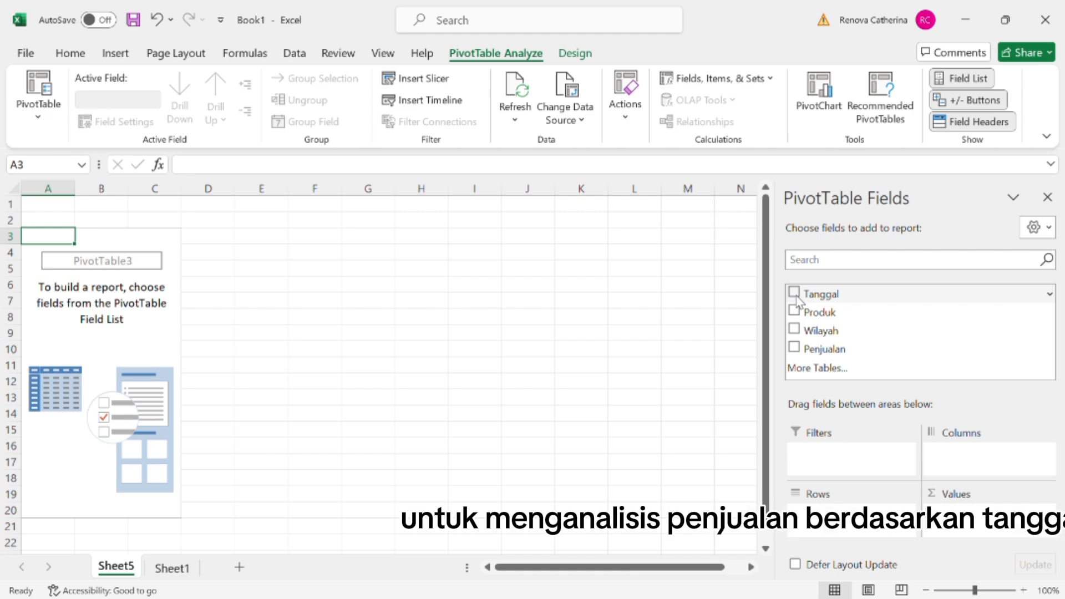
# Lay out the PivotTable with Produk and Wilayah in Rows, Tanggal in Columns and the sum of Penjualan in Values
pyautogui.click(793, 312)
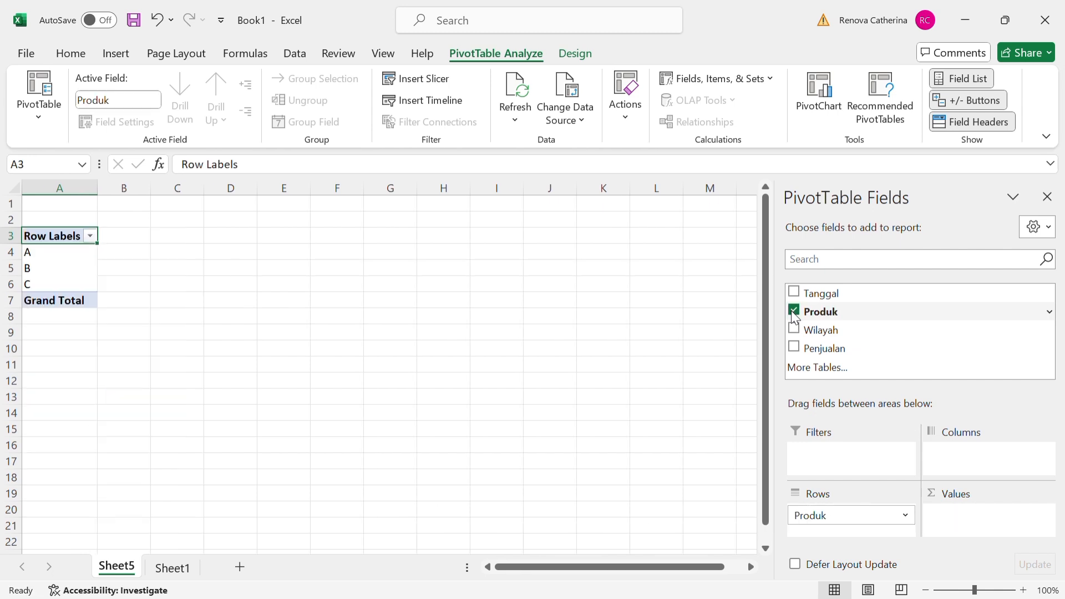
pyautogui.click(794, 330)
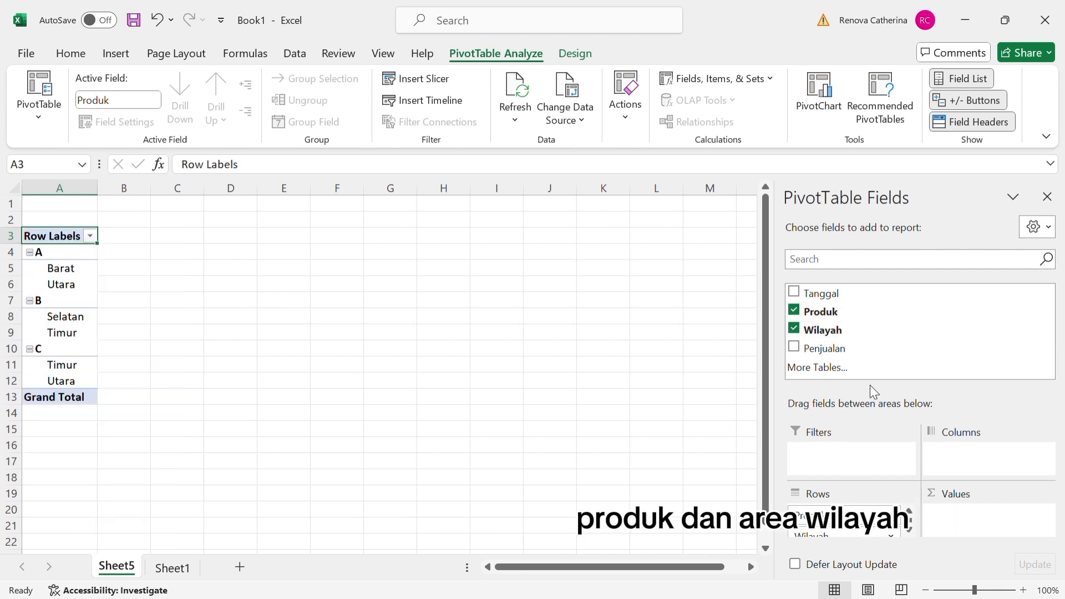
pyautogui.click(794, 294)
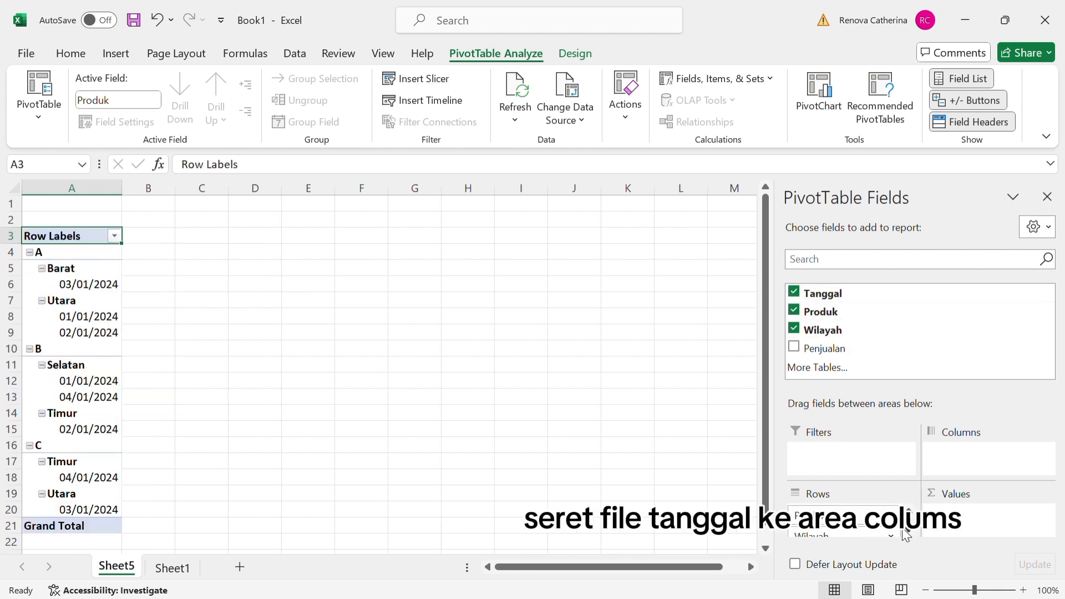
pyautogui.click(909, 530)
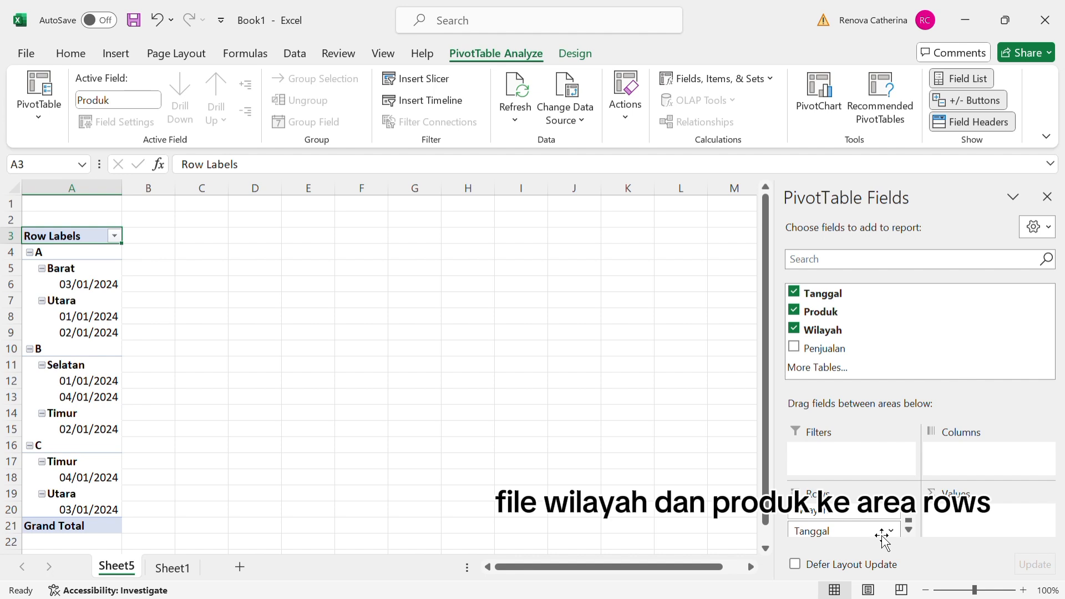
pyautogui.click(911, 534)
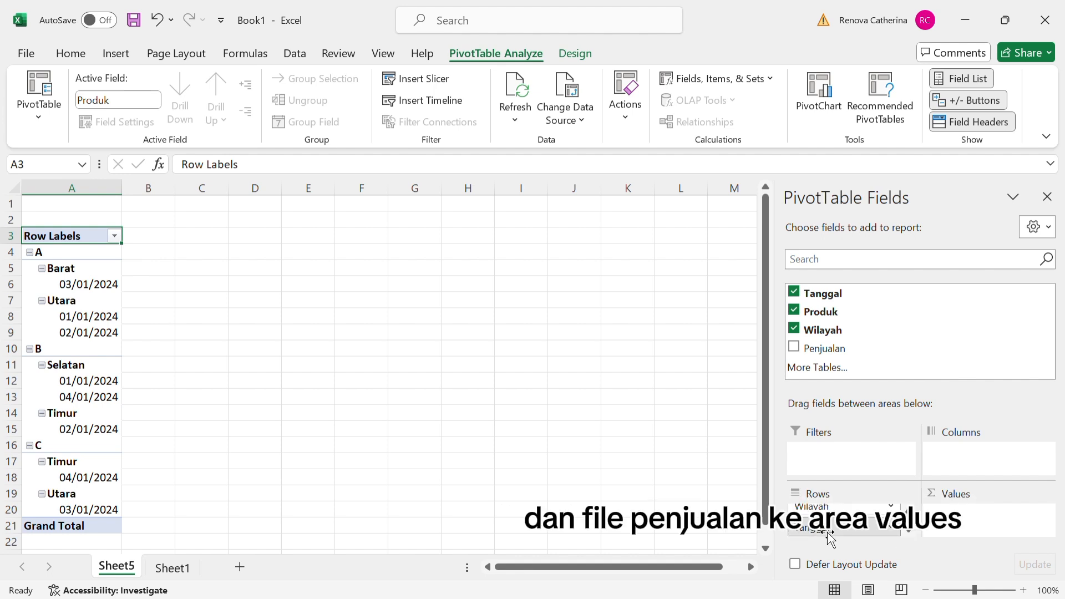
pyautogui.click(856, 447)
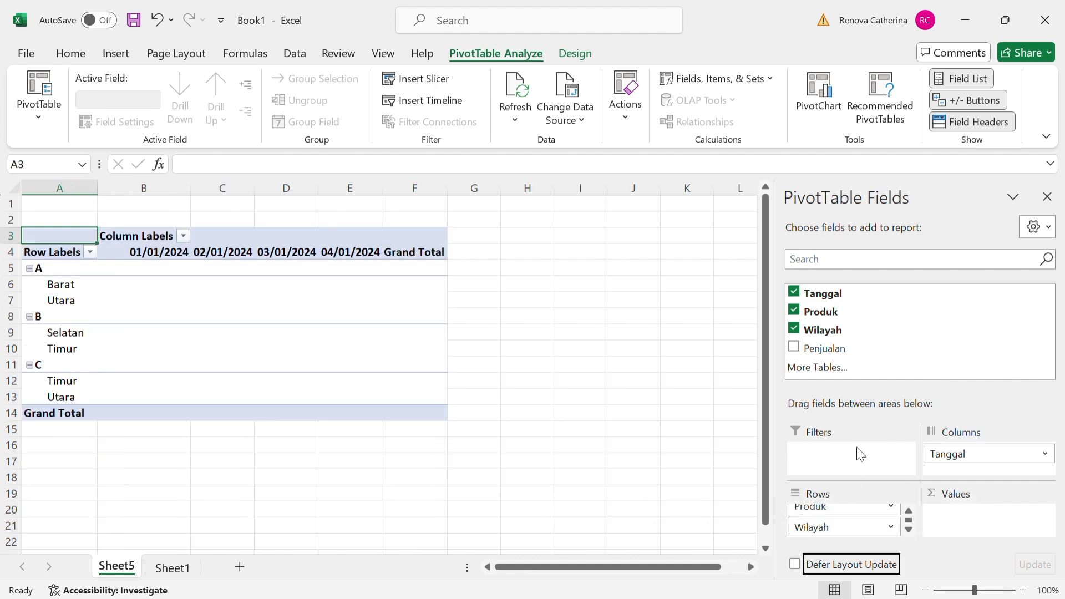
pyautogui.click(794, 348)
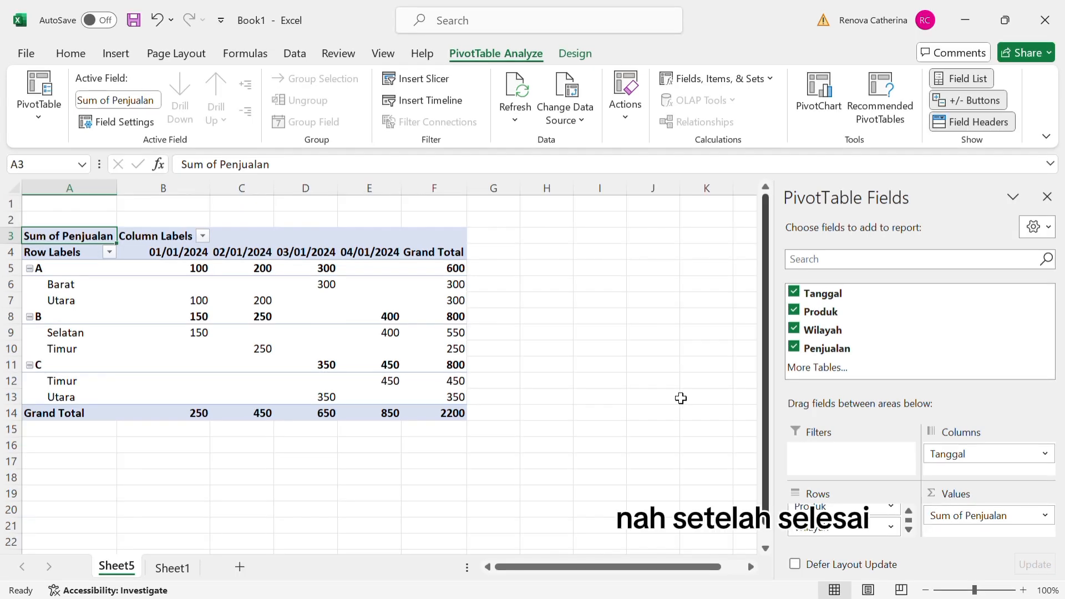
# Center the contents of the whole sales PivotTable, A3:F14, and deselect it
pyautogui.hotkey('ctrl', 'a')
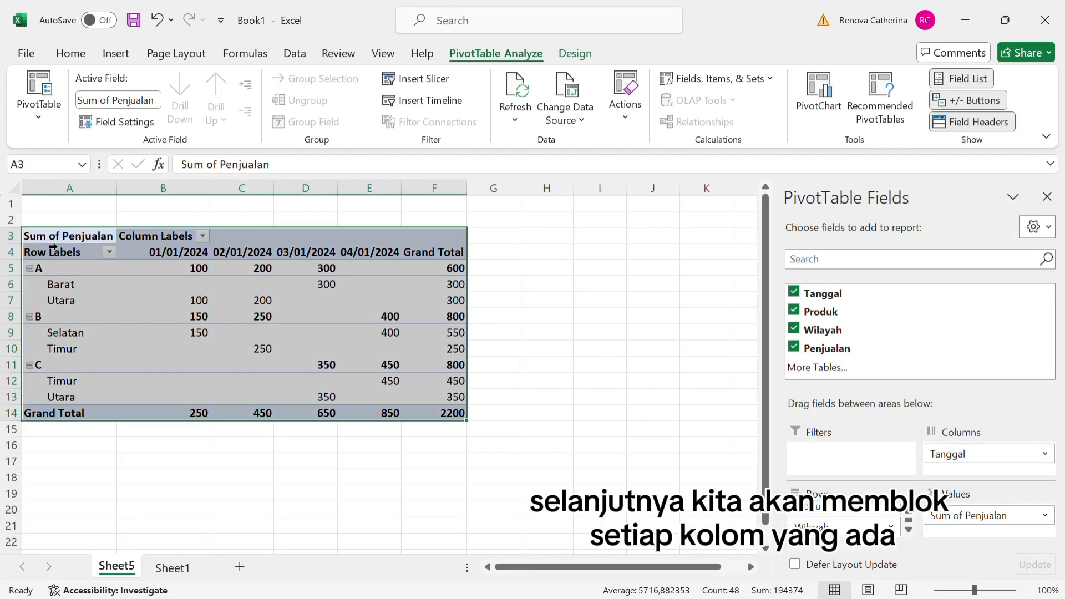
pyautogui.click(80, 56)
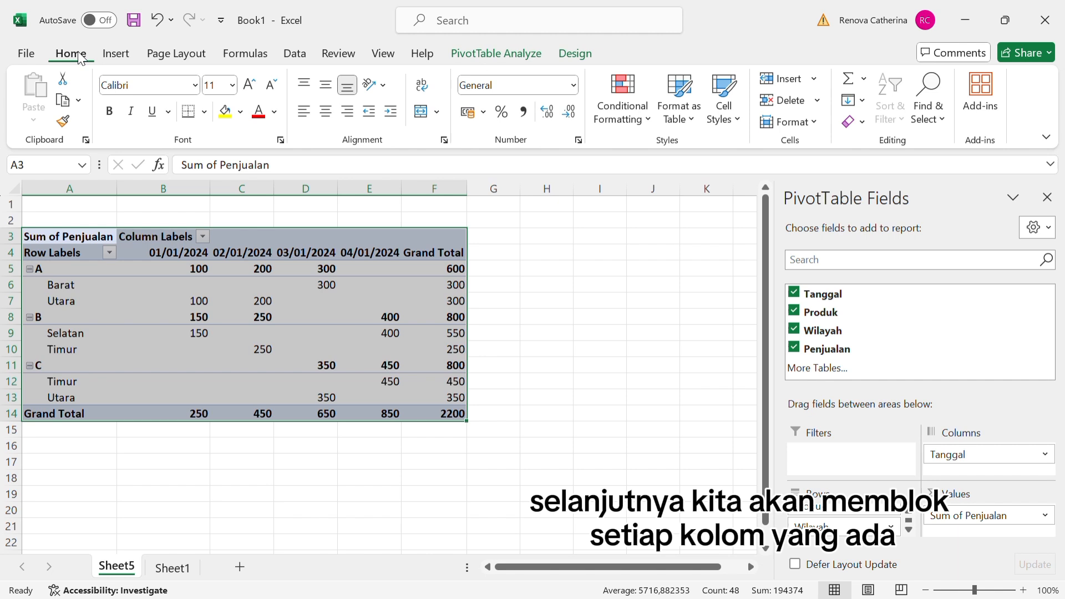
pyautogui.click(327, 116)
pyautogui.click(488, 347)
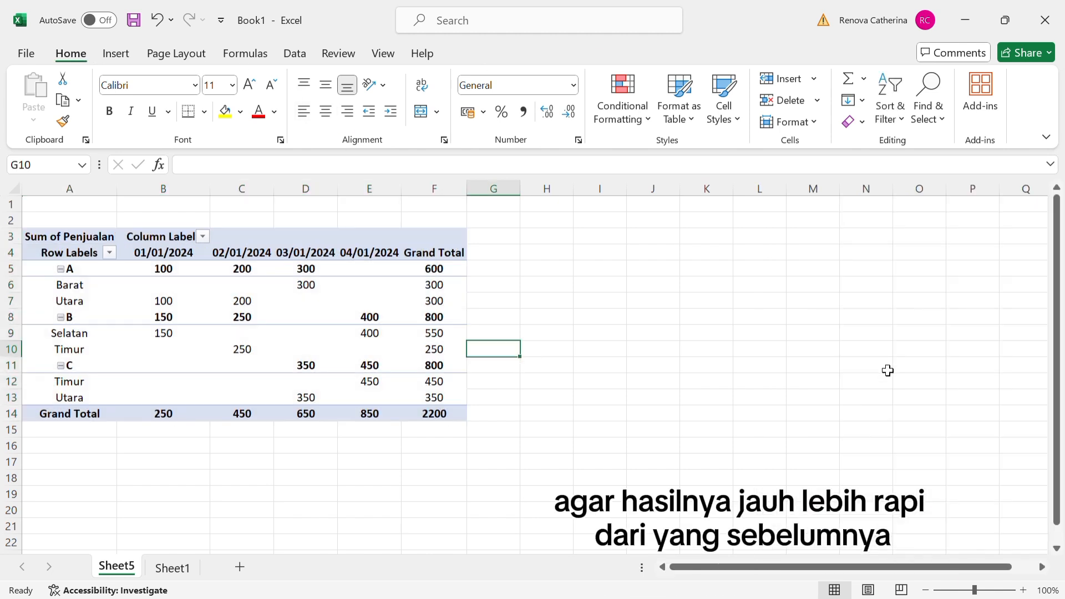